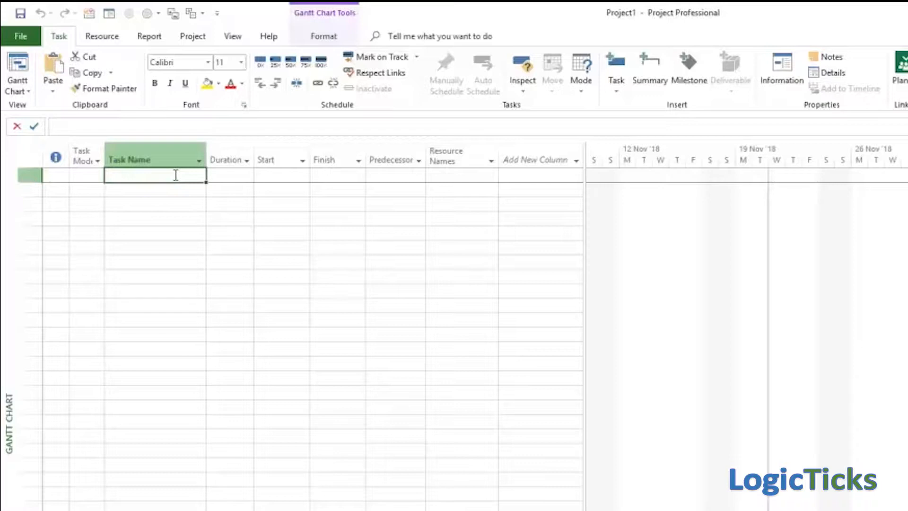
Step: Enter a first task named "Fixed Duration (Effort Driven)" in the empty task list
{"action": "type", "text": "Fixed D"}
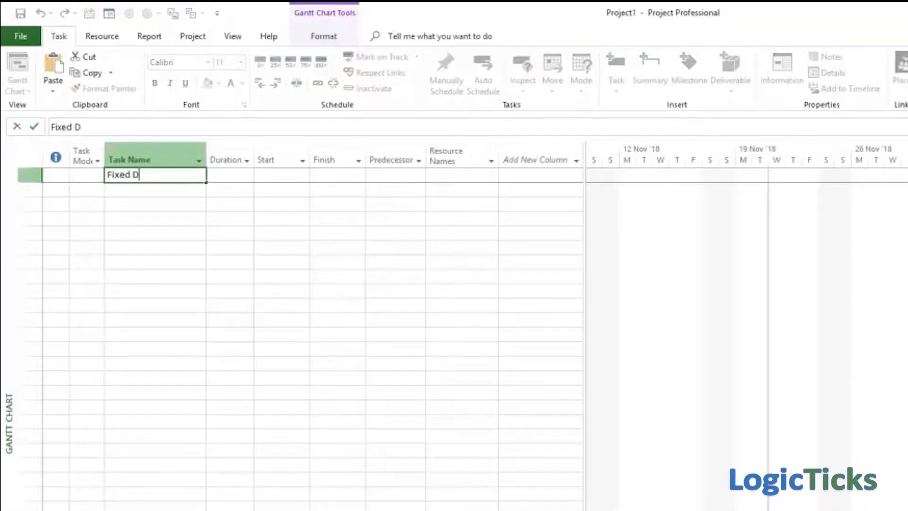
{"action": "type", "text": "uration (Effort"}
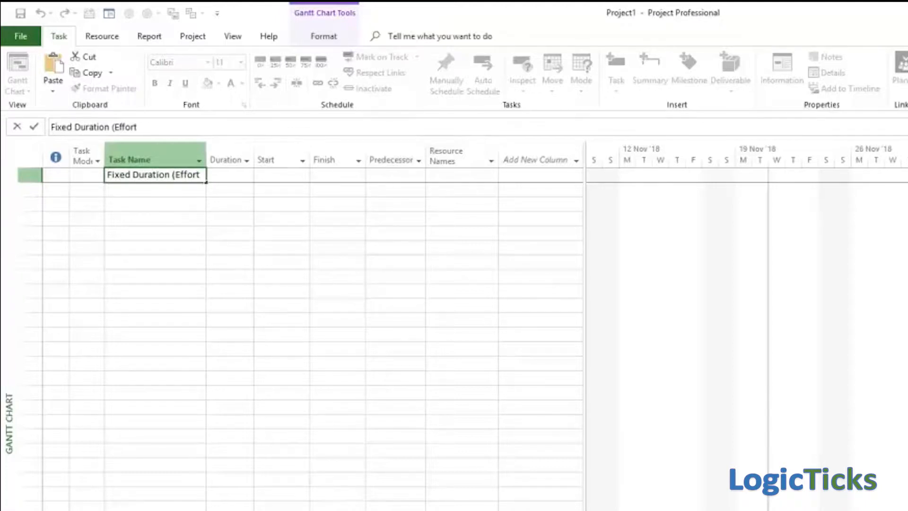
{"action": "type", "text": " Driven)"}
{"action": "key", "text": "Return"}
Step: Add a second task named "Fixed Duration (Not Effort Driven)" below the first one
{"action": "type", "text": "Fixed "}
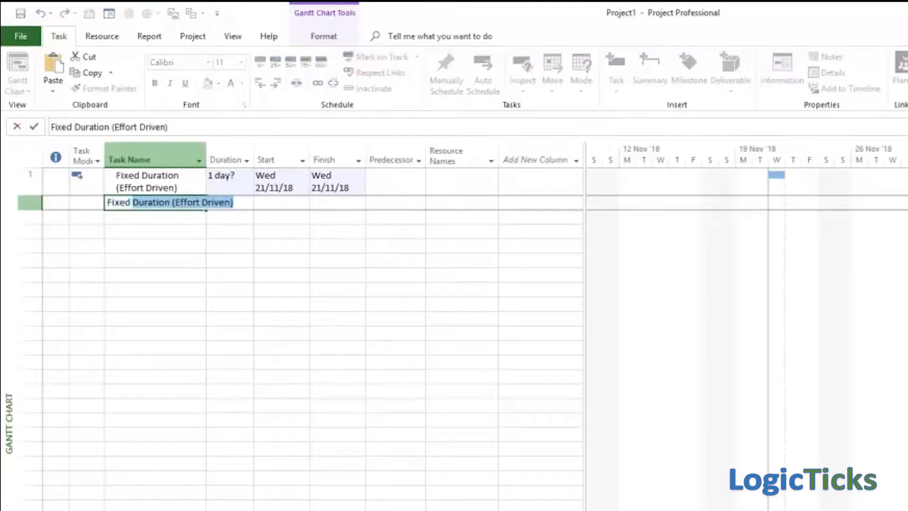
{"action": "type", "text": "Duration"}
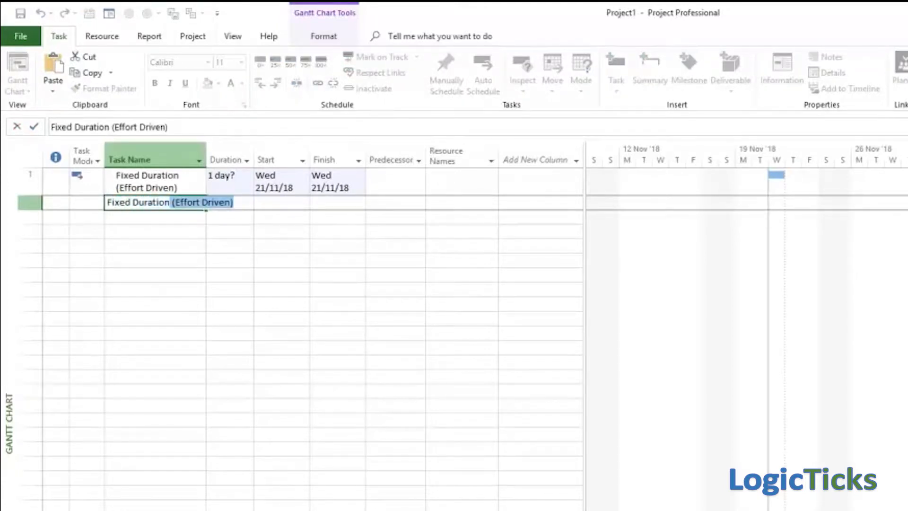
{"action": "left_click", "coordinate": [177, 202]}
{"action": "type", "text": "Not"}
{"action": "key", "text": "Return"}
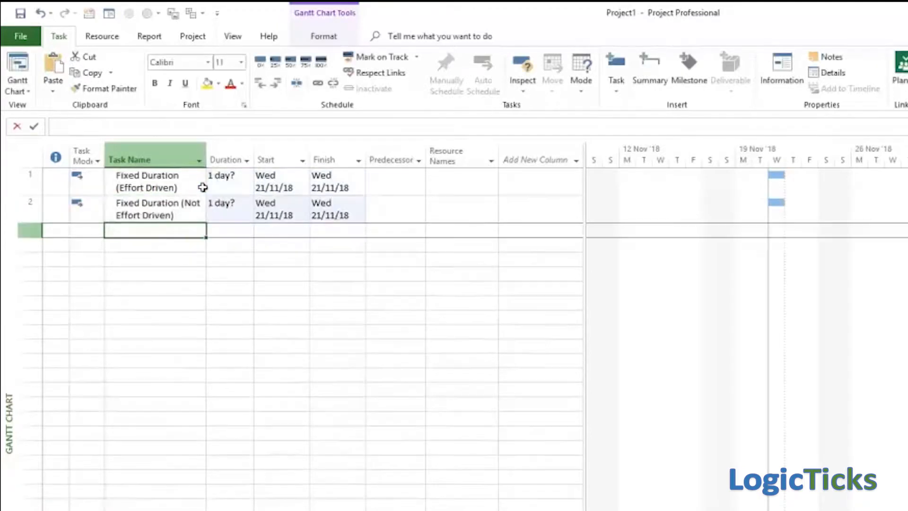
Step: Add a third task named "Fixed Units (Effort Driven"
{"action": "type", "text": "Fixed Units (Effort Drive"}
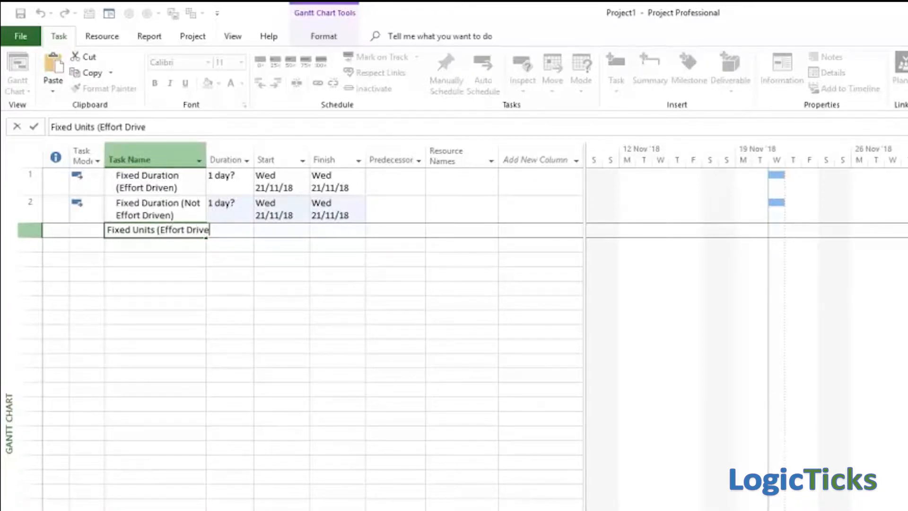
{"action": "type", "text": "n"}
{"action": "key", "text": "Return"}
Step: Add a fourth task named "Fixed Unit (Not Effort Driven)" and a fifth named "Fixed Work"
{"action": "type", "text": "F"}
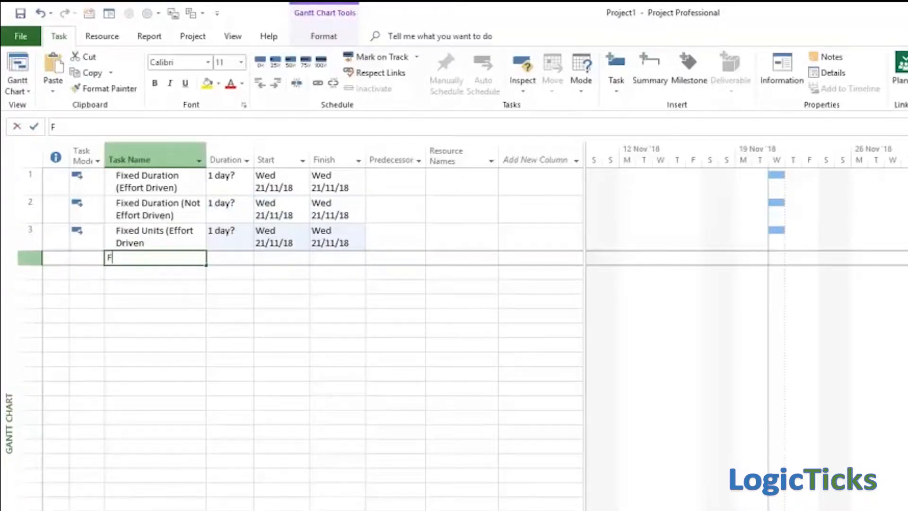
{"action": "type", "text": "ixed Un"}
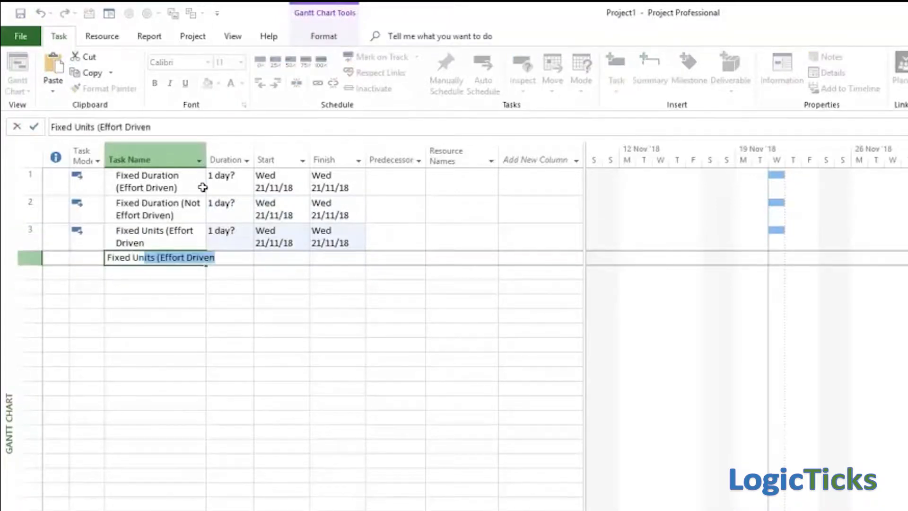
{"action": "type", "text": "it (Not Eff"}
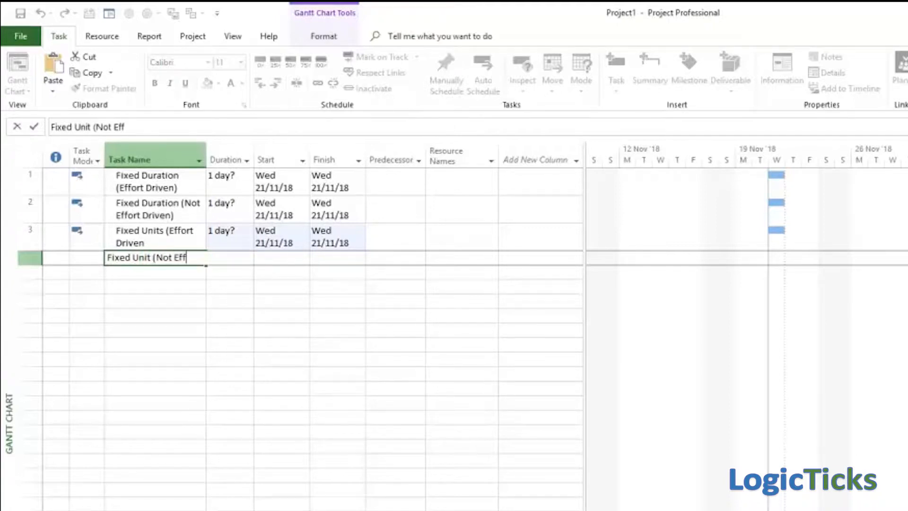
{"action": "type", "text": "ort Driven)"}
{"action": "key", "text": "Return"}
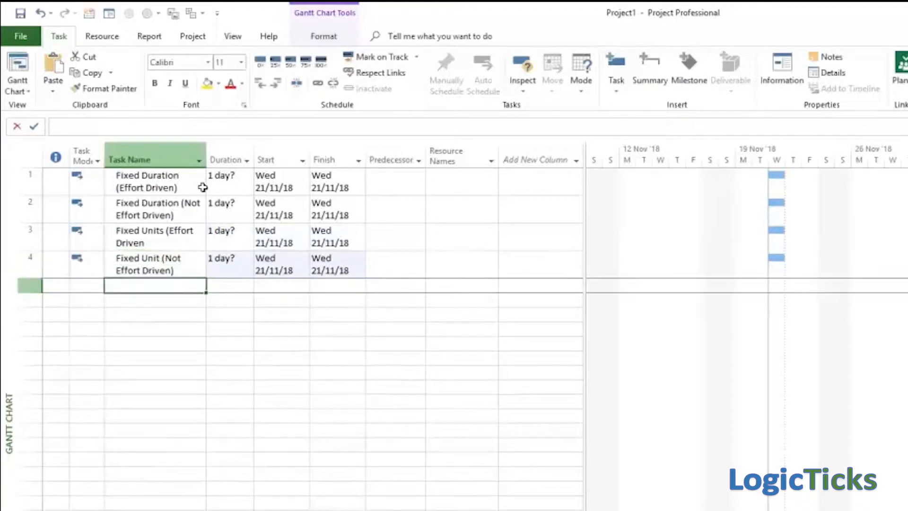
{"action": "type", "text": "Fixed Work"}
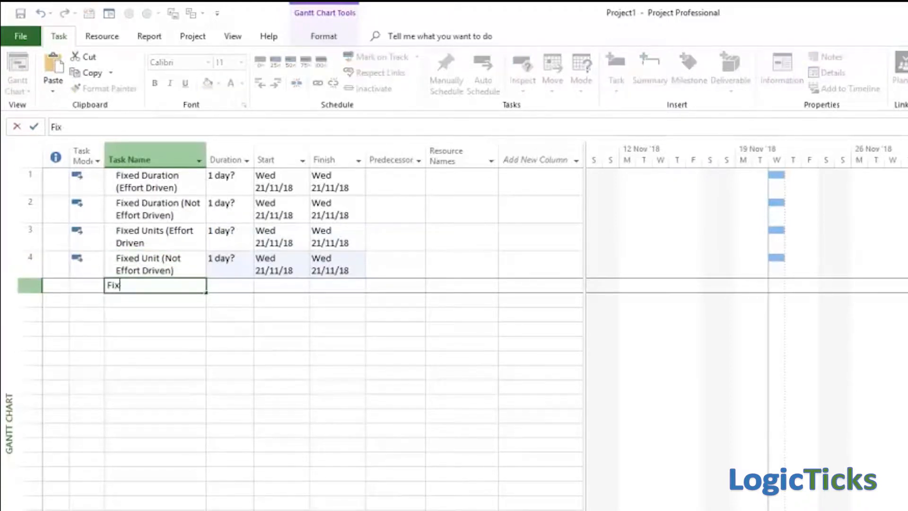
{"action": "key", "text": "Return"}
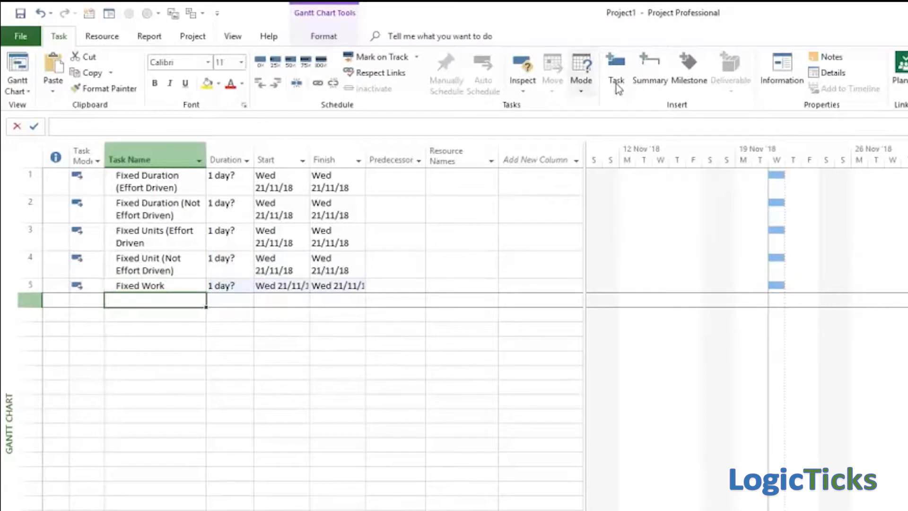
Step: Add the Type field as a new column at the end of the task table
{"action": "left_click", "coordinate": [575, 163]}
{"action": "type", "text": "task Calendar"}
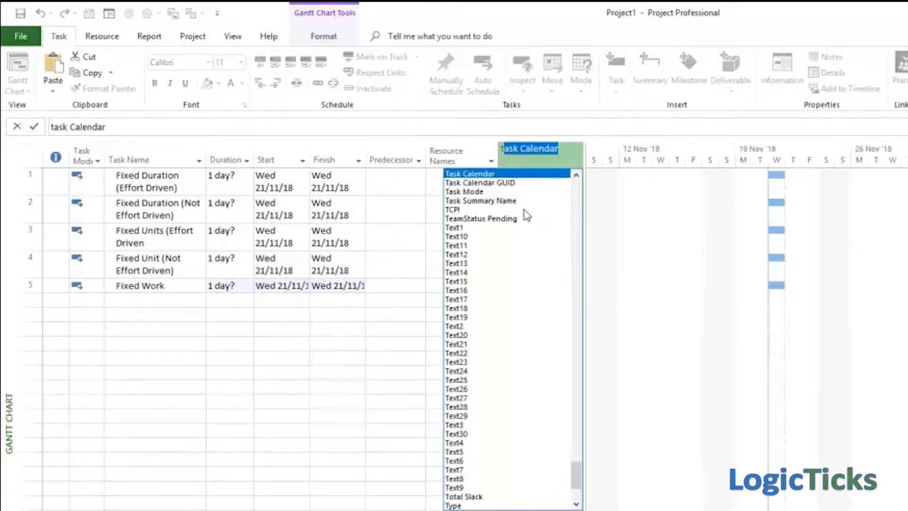
{"action": "left_click", "coordinate": [454, 505]}
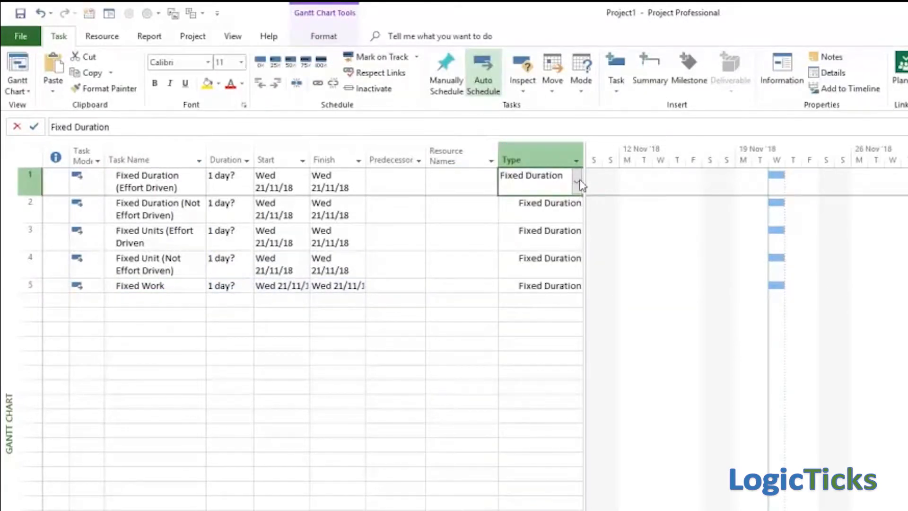
Step: Set the type of tasks 3 and 4 to Fixed Units and of task 5 to Fixed Work
{"action": "left_click", "coordinate": [562, 237]}
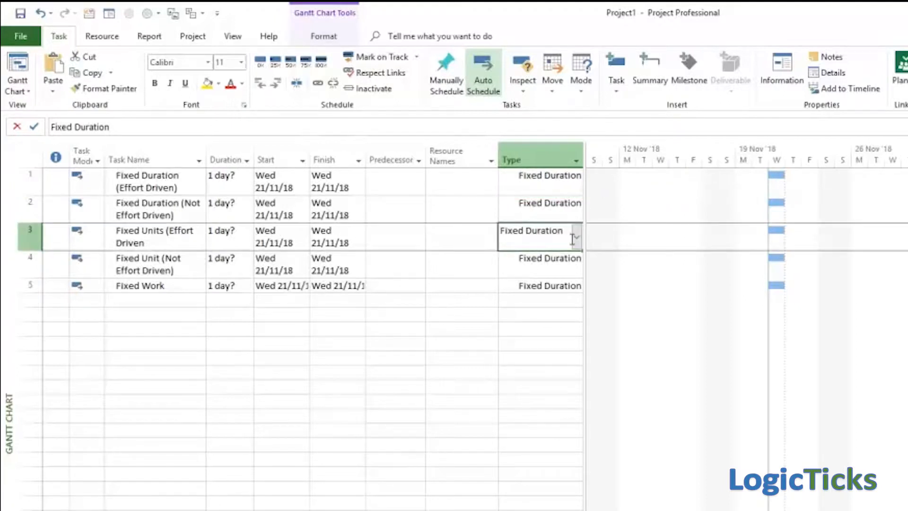
{"action": "left_click", "coordinate": [577, 241]}
{"action": "left_click", "coordinate": [559, 257]}
{"action": "left_click", "coordinate": [579, 274]}
{"action": "left_click", "coordinate": [578, 274]}
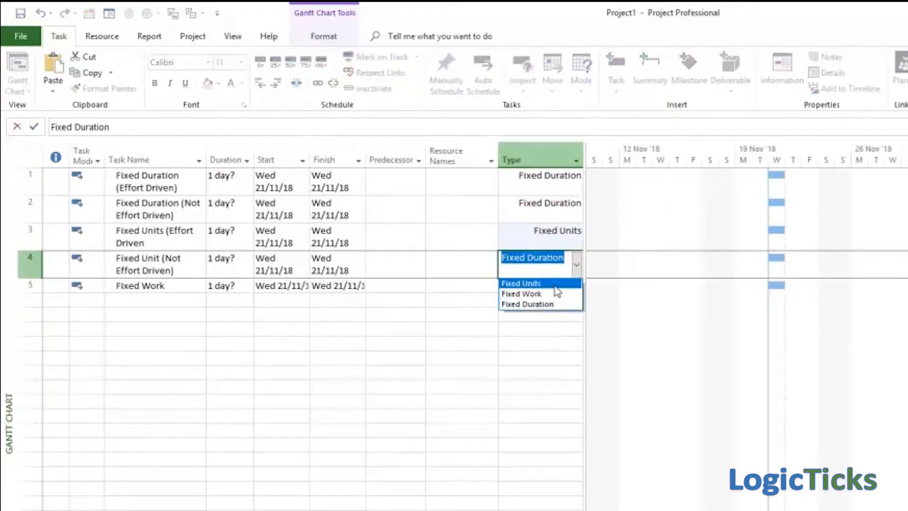
{"action": "left_click", "coordinate": [558, 270]}
{"action": "left_click", "coordinate": [577, 286]}
{"action": "left_click", "coordinate": [577, 285]}
{"action": "left_click", "coordinate": [561, 311]}
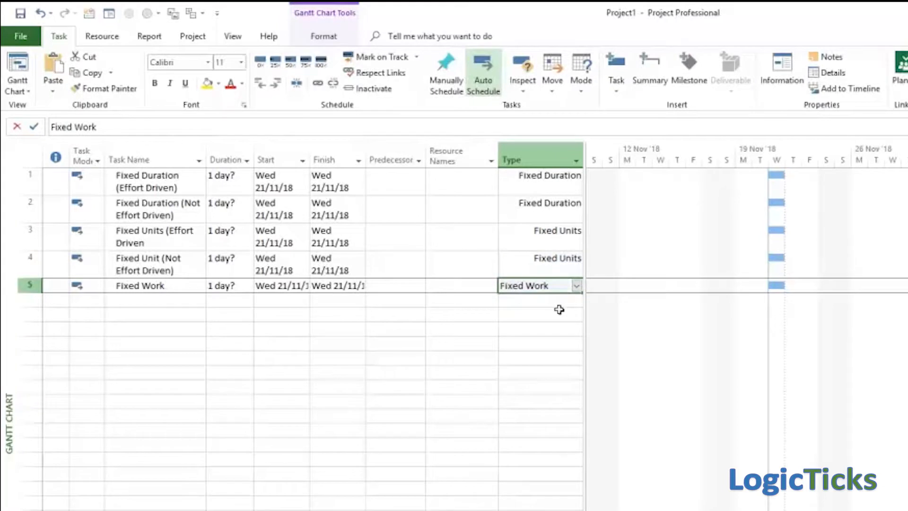
{"action": "key", "text": "Return"}
Step: Make the "Fixed Duration (Effort Driven)" task effort driven in its advanced task information
{"action": "left_click", "coordinate": [151, 189]}
{"action": "double_click", "coordinate": [152, 189]}
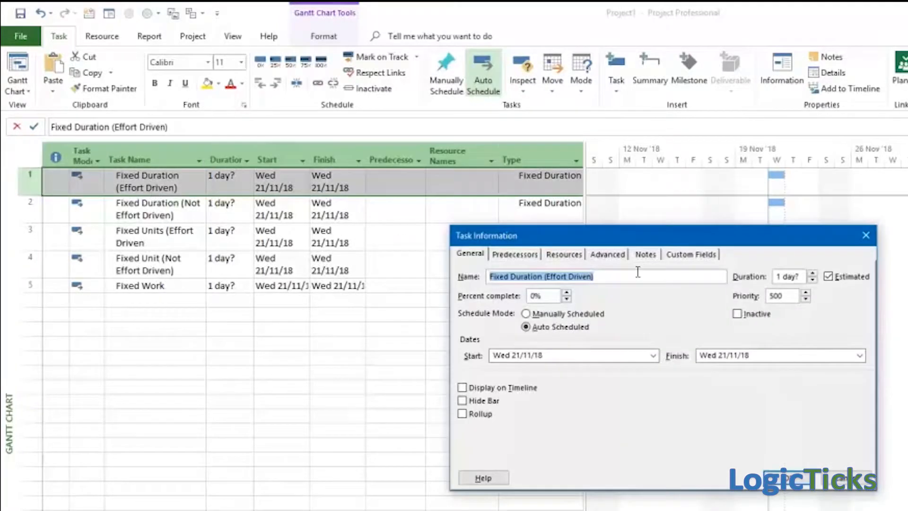
{"action": "left_click", "coordinate": [609, 254]}
{"action": "left_click", "coordinate": [681, 365]}
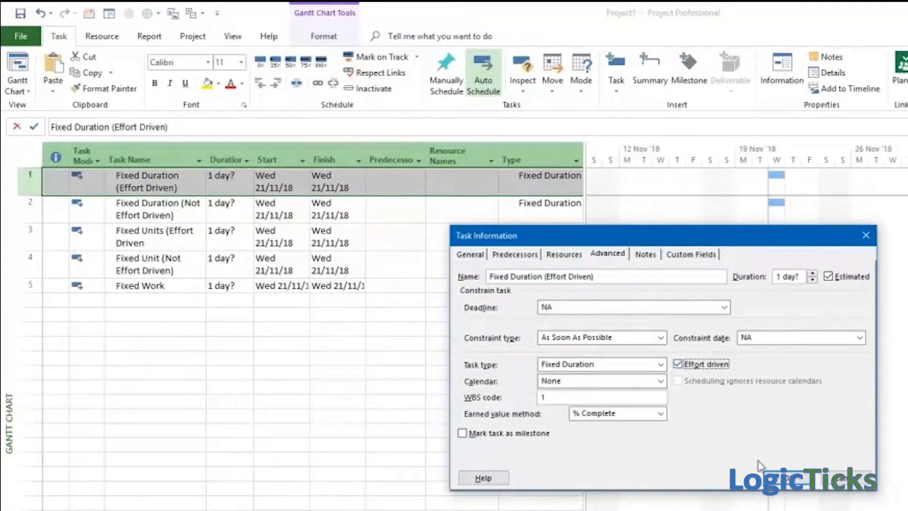
{"action": "left_click", "coordinate": [800, 478]}
Step: Make task 3, the effort-driven Fixed Units task, effort driven in its task information
{"action": "left_click", "coordinate": [170, 239]}
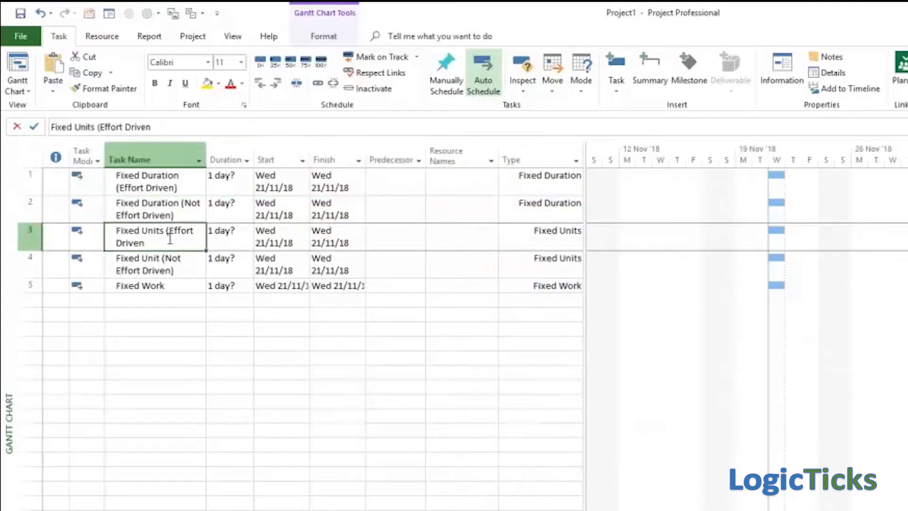
{"action": "double_click", "coordinate": [171, 239]}
{"action": "left_click", "coordinate": [681, 365]}
{"action": "left_click", "coordinate": [781, 473]}
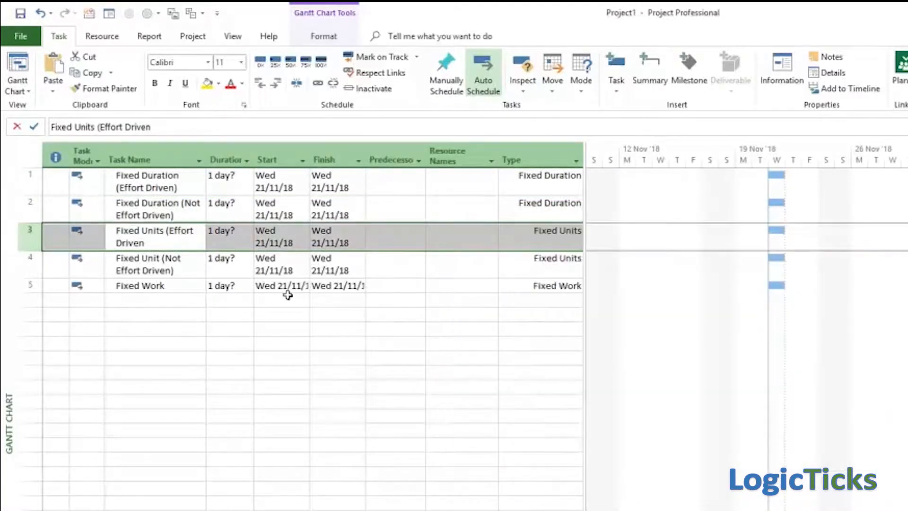
Step: Check the task type and effort-driven setting in the Fixed Work task's information
{"action": "double_click", "coordinate": [169, 286]}
{"action": "left_click", "coordinate": [600, 364]}
{"action": "left_click", "coordinate": [799, 478]}
Step: Set the duration of all five tasks to 5 days
{"action": "left_click", "coordinate": [230, 184]}
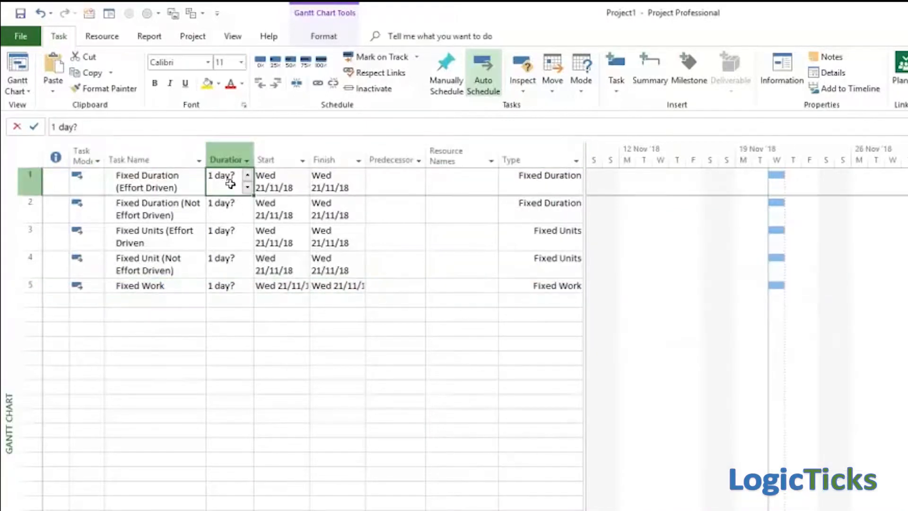
{"action": "type", "text": "5"}
{"action": "key", "text": "Return"}
{"action": "type", "text": "5"}
{"action": "key", "text": "Return"}
{"action": "type", "text": "5"}
{"action": "key", "text": "Return"}
{"action": "key", "text": "Return"}
{"action": "type", "text": "5"}
{"action": "key", "text": "Return"}
{"action": "type", "text": "5"}
{"action": "key", "text": "Return"}
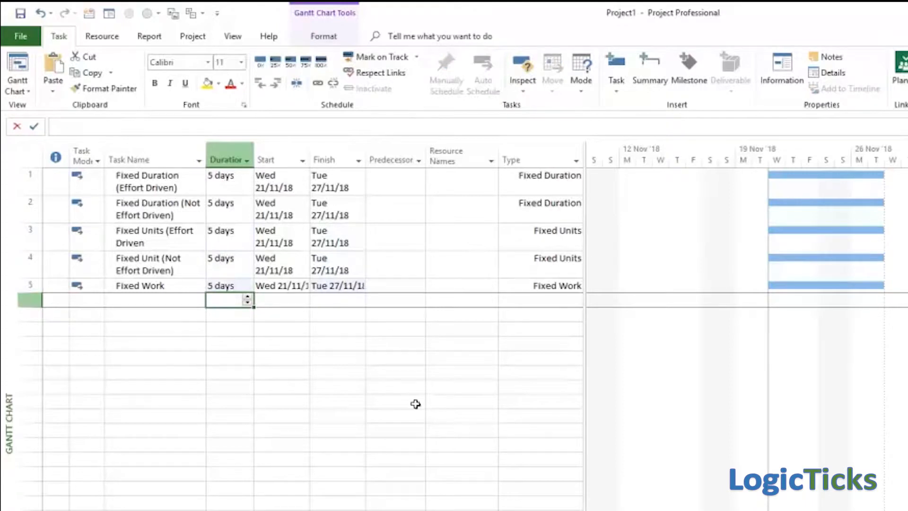
Step: Create a resource named "Person 1" in the Assign Resources dialog and move the dialog clear of the task table
{"action": "left_click", "coordinate": [110, 38]}
{"action": "left_click", "coordinate": [62, 76]}
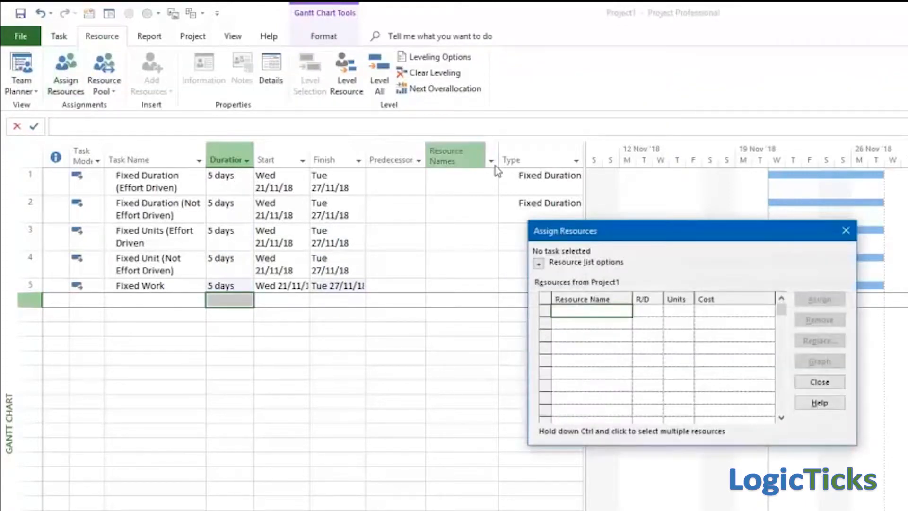
{"action": "type", "text": "Person "}
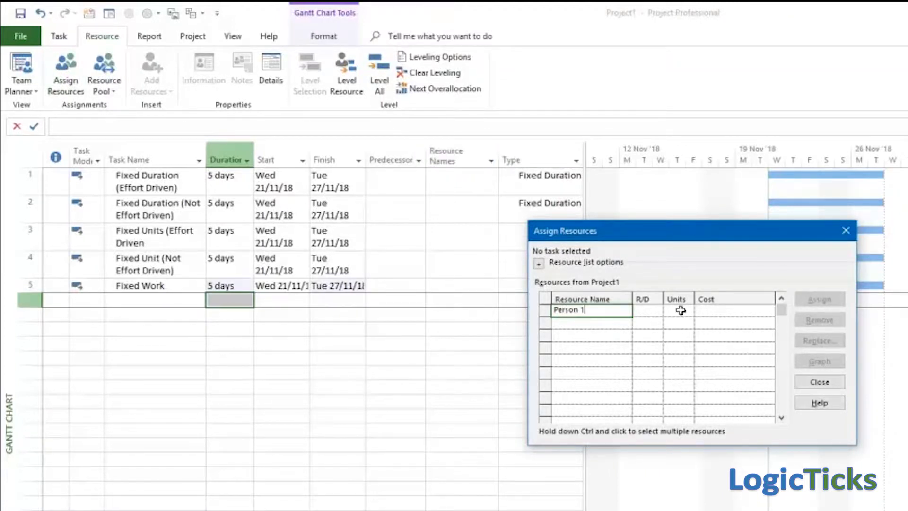
{"action": "type", "text": "1"}
{"action": "left_click_drag", "start_coordinate": [733, 236], "coordinate": [736, 240]}
{"action": "left_click_drag", "start_coordinate": [795, 239], "coordinate": [818, 293]}
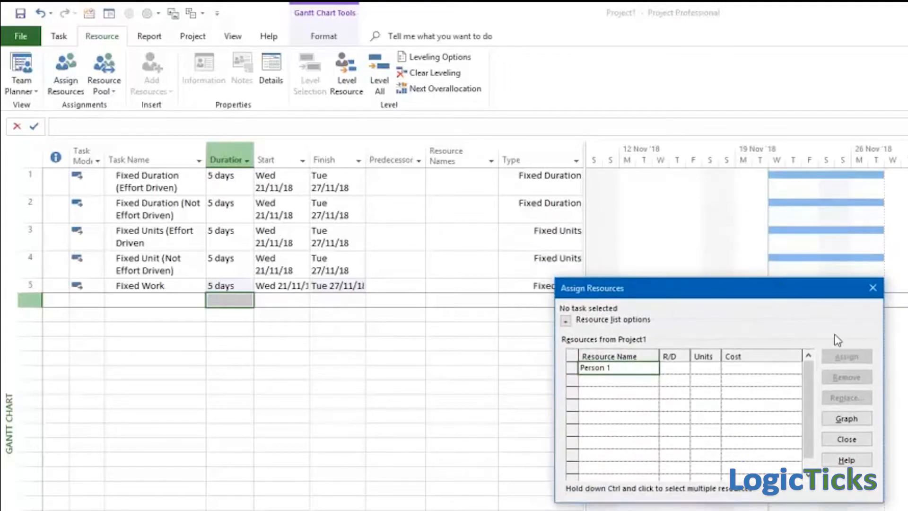
Step: Assign Person 1 to all five tasks and close the resource assignment dialog
{"action": "left_click_drag", "start_coordinate": [156, 181], "coordinate": [167, 285]}
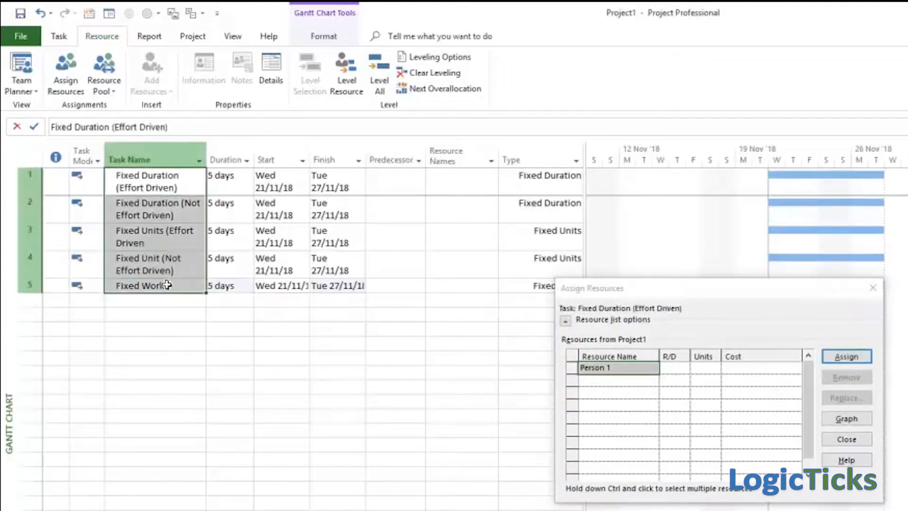
{"action": "left_click", "coordinate": [847, 356]}
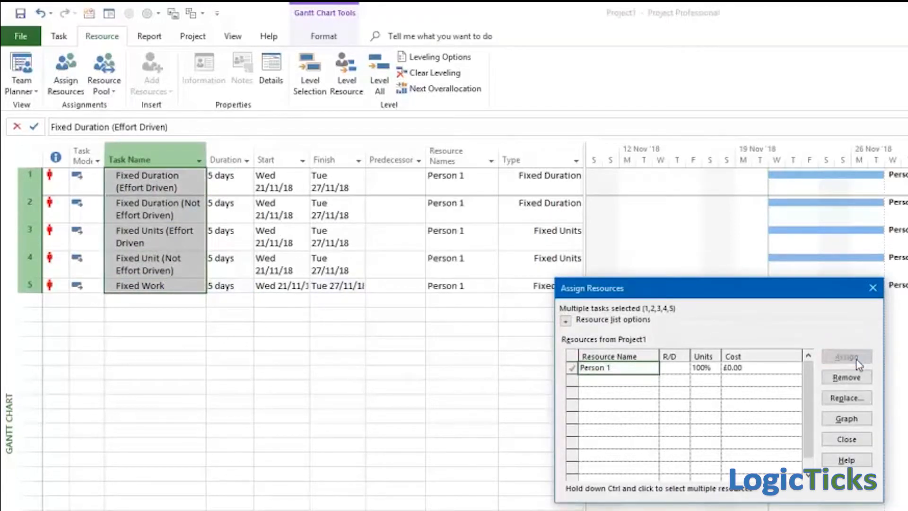
{"action": "left_click", "coordinate": [872, 288]}
Step: Insert a Work column before the Predecessors column
{"action": "right_click", "coordinate": [393, 160]}
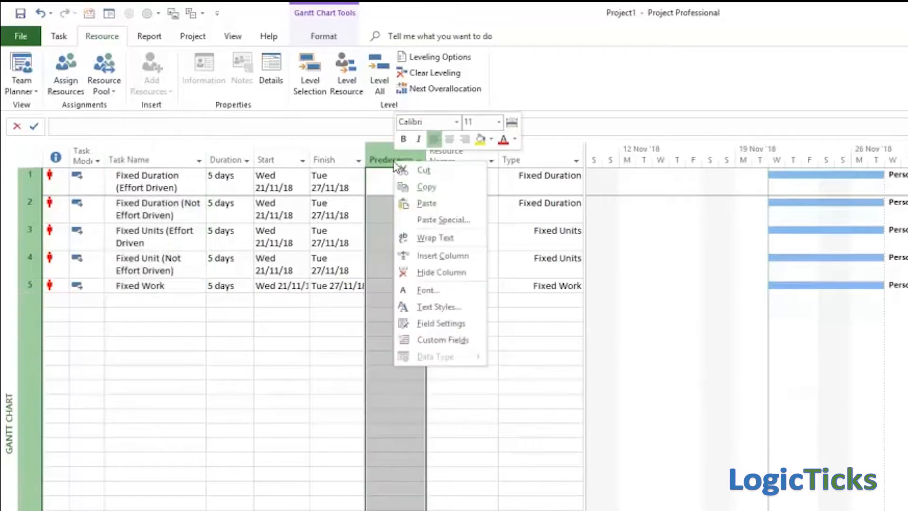
{"action": "left_click", "coordinate": [461, 258]}
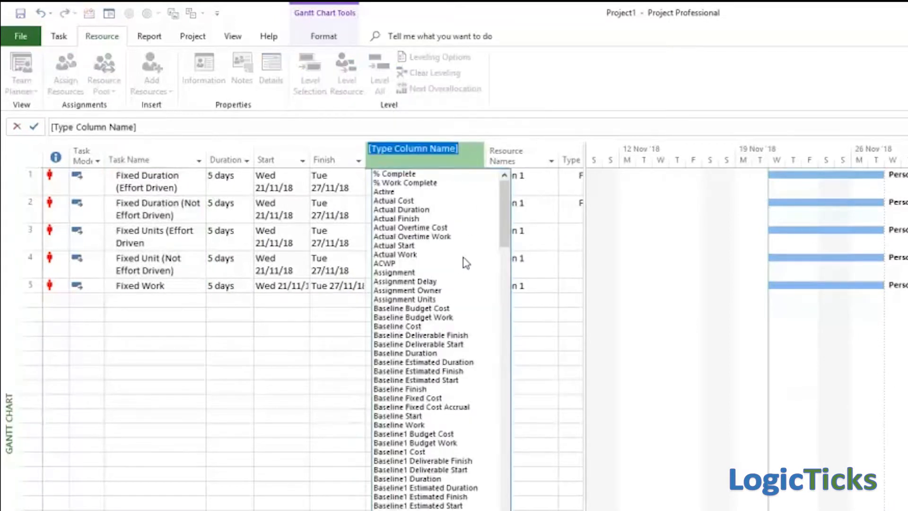
{"action": "type", "text": "work"}
{"action": "left_click", "coordinate": [410, 174]}
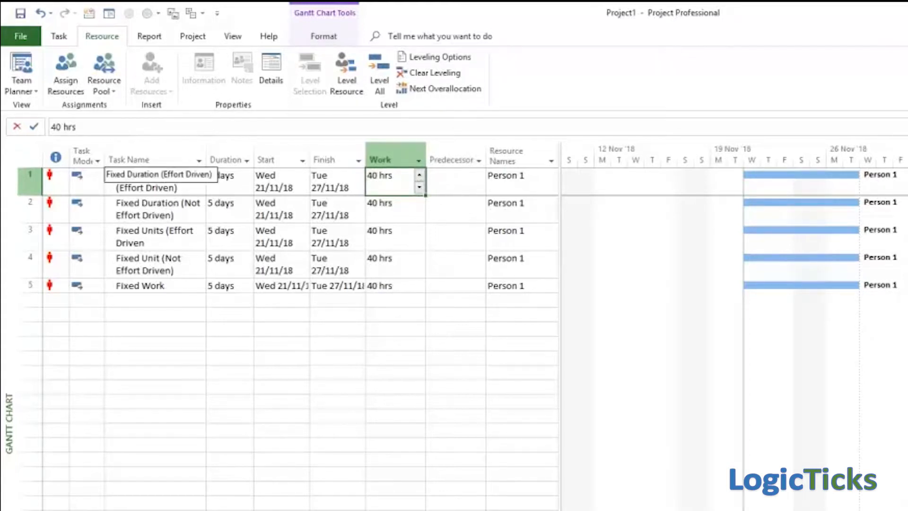
Step: Create a resource named "Person 2" and assign it to the "Fixed Duration (Effort Driven)" task as an additional resource
{"action": "right_click", "coordinate": [173, 180]}
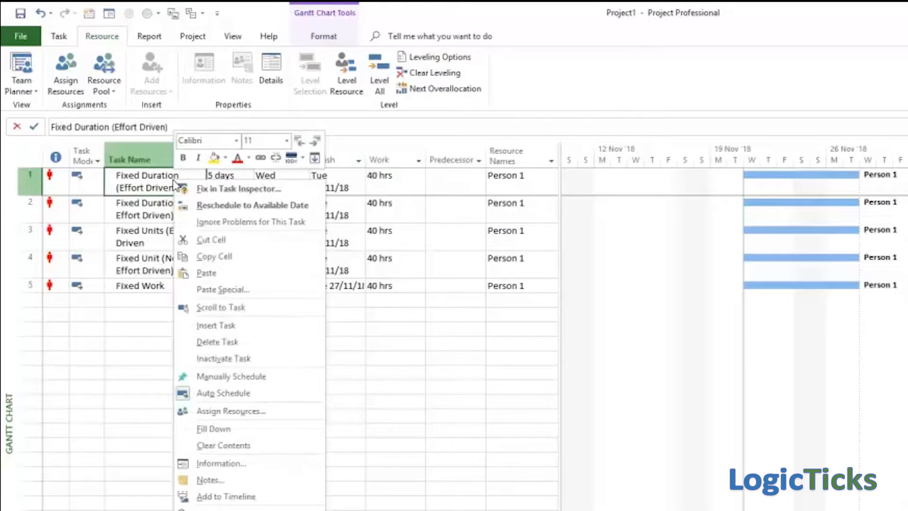
{"action": "left_click", "coordinate": [71, 71]}
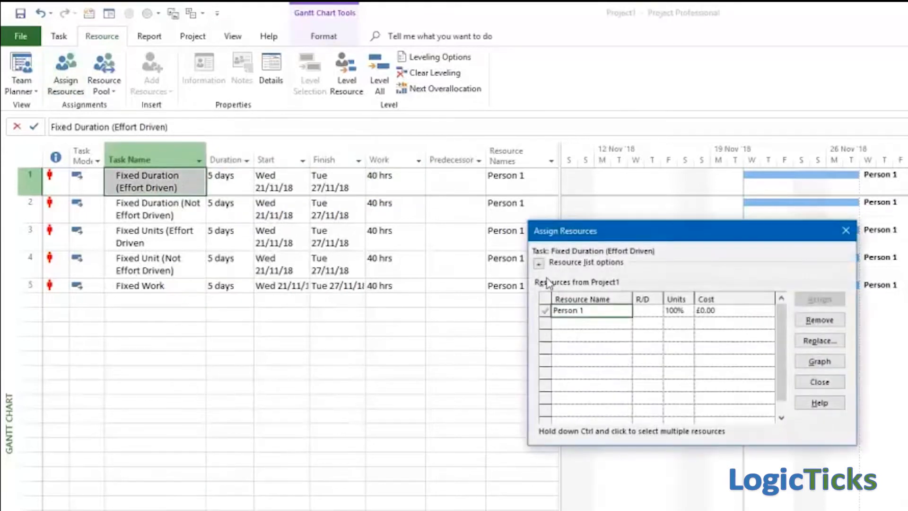
{"action": "left_click", "coordinate": [568, 321]}
{"action": "type", "text": "Person 2"}
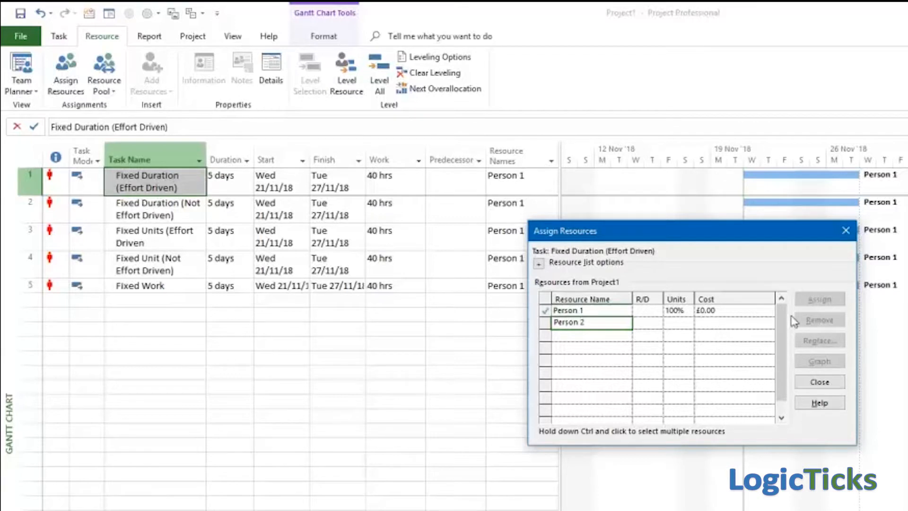
{"action": "left_click", "coordinate": [622, 336]}
{"action": "left_click", "coordinate": [612, 325]}
{"action": "left_click", "coordinate": [819, 300]}
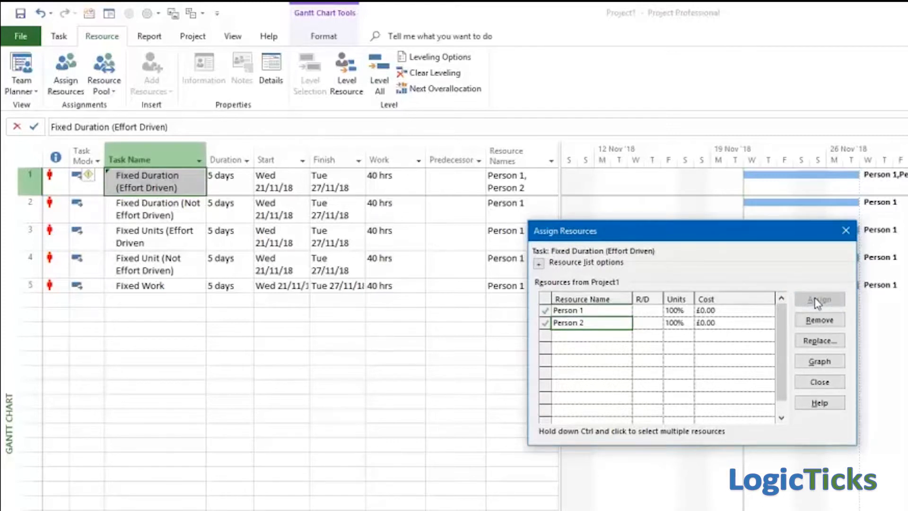
Step: Assign Person 2 to the "Fixed Duration (Not Effort Driven)" task as an additional resource and close the assignment dialog
{"action": "left_click", "coordinate": [812, 382]}
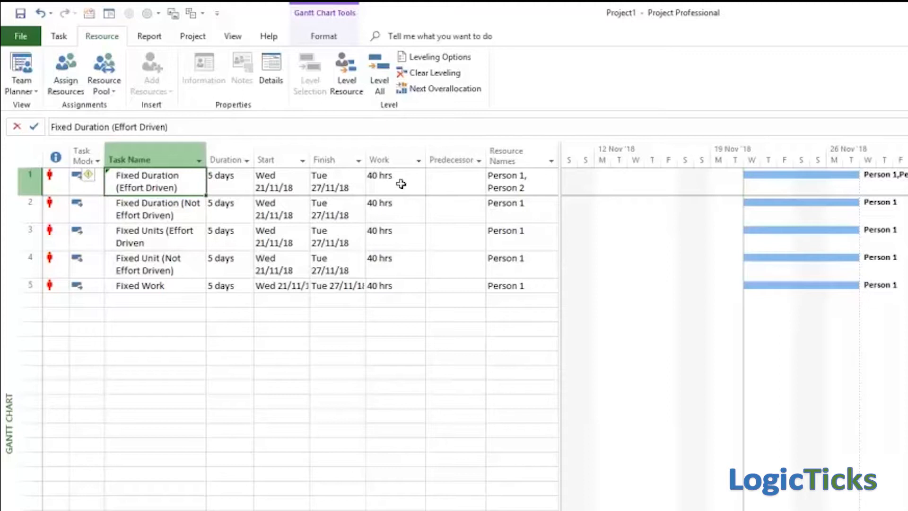
{"action": "left_click", "coordinate": [156, 210]}
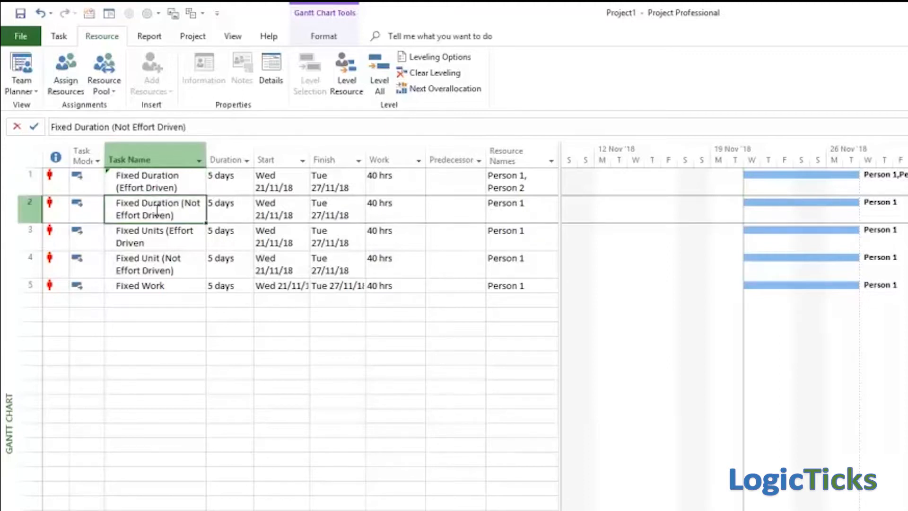
{"action": "left_click", "coordinate": [66, 69]}
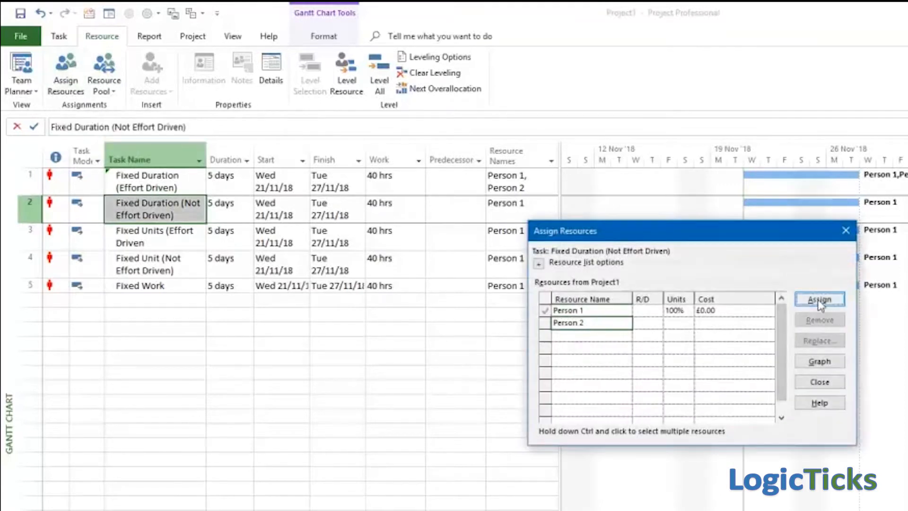
{"action": "left_click", "coordinate": [819, 303]}
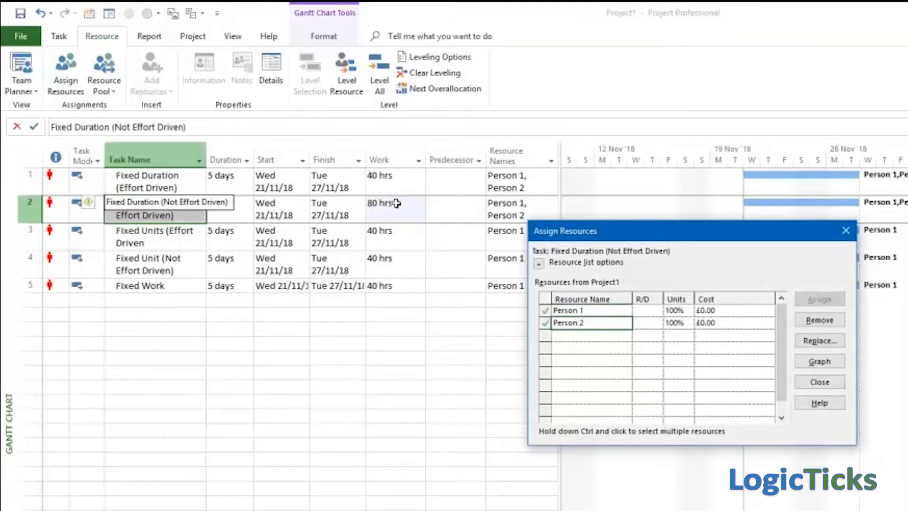
{"action": "left_click", "coordinate": [820, 382]}
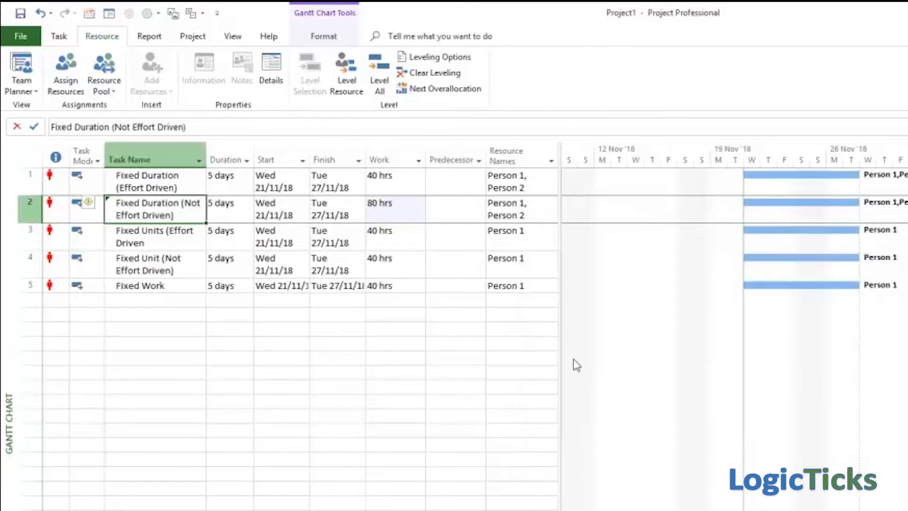
Step: Widen the task table to expose the Type column and add Person 2 to the effort-driven Fixed Units task
{"action": "left_click_drag", "start_coordinate": [558, 275], "coordinate": [693, 270]}
{"action": "left_click", "coordinate": [173, 234]}
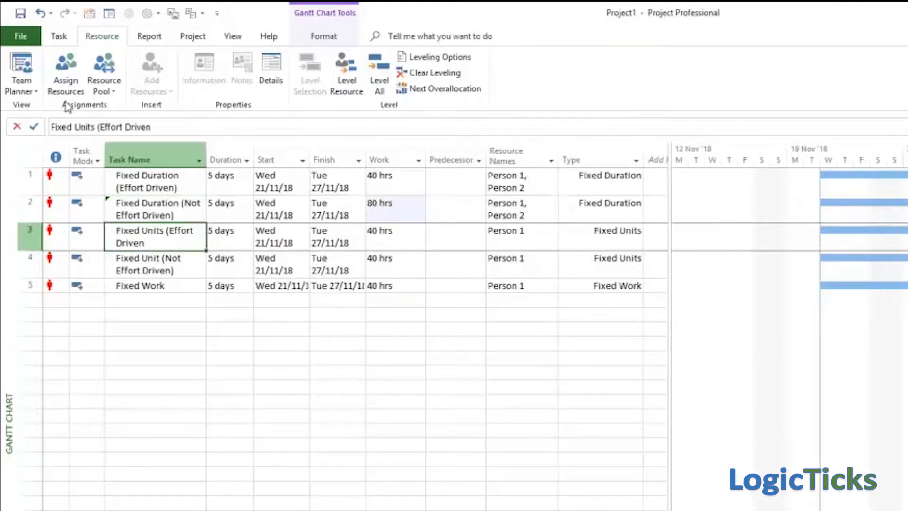
{"action": "left_click", "coordinate": [66, 72]}
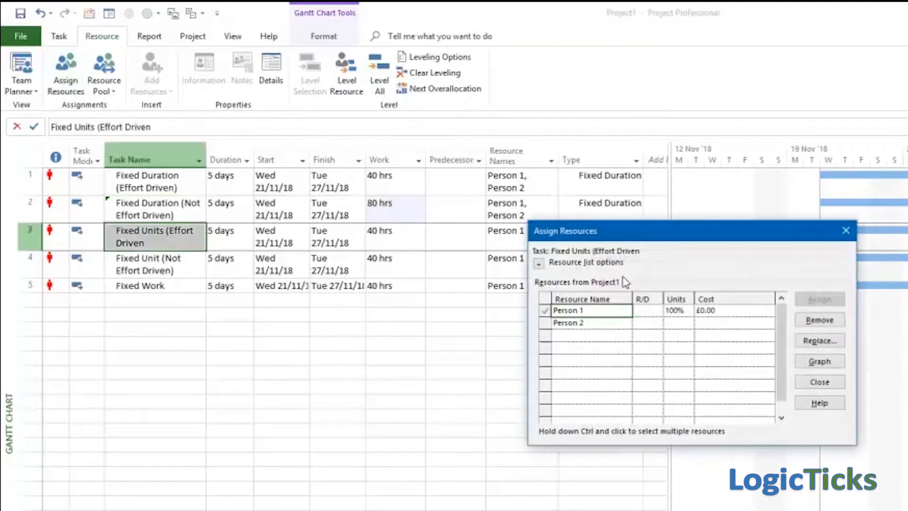
{"action": "left_click", "coordinate": [594, 322]}
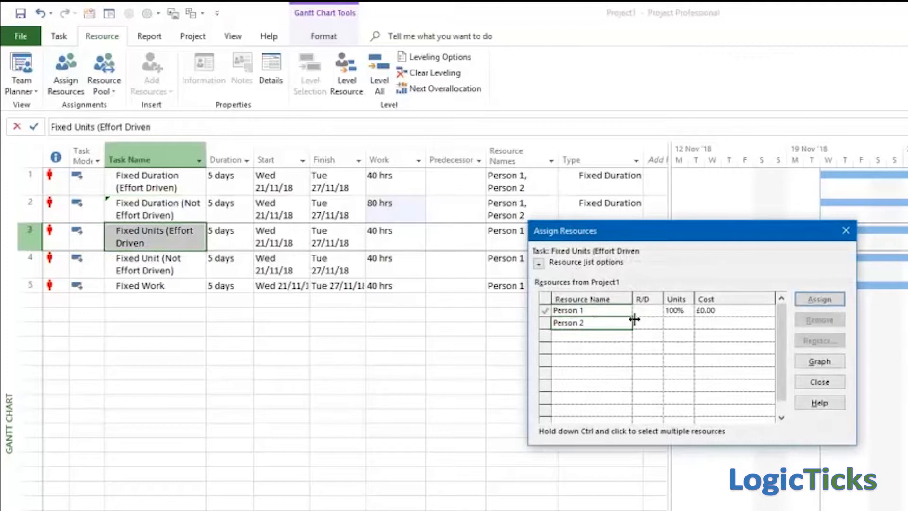
{"action": "left_click", "coordinate": [819, 300]}
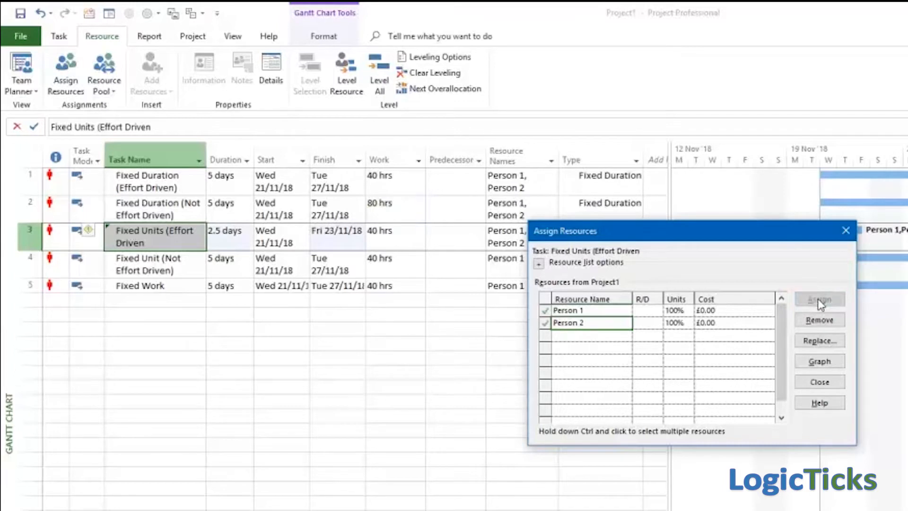
{"action": "left_click", "coordinate": [846, 232]}
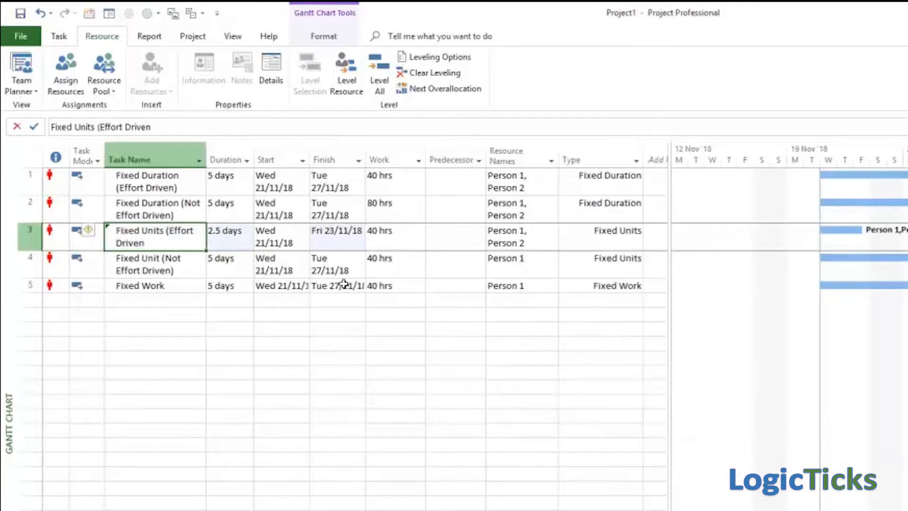
Step: Assign Person 2 to the "Fixed Unit (Not Effort Driven)" task as an additional resource and close the assignment dialog
{"action": "left_click", "coordinate": [155, 267]}
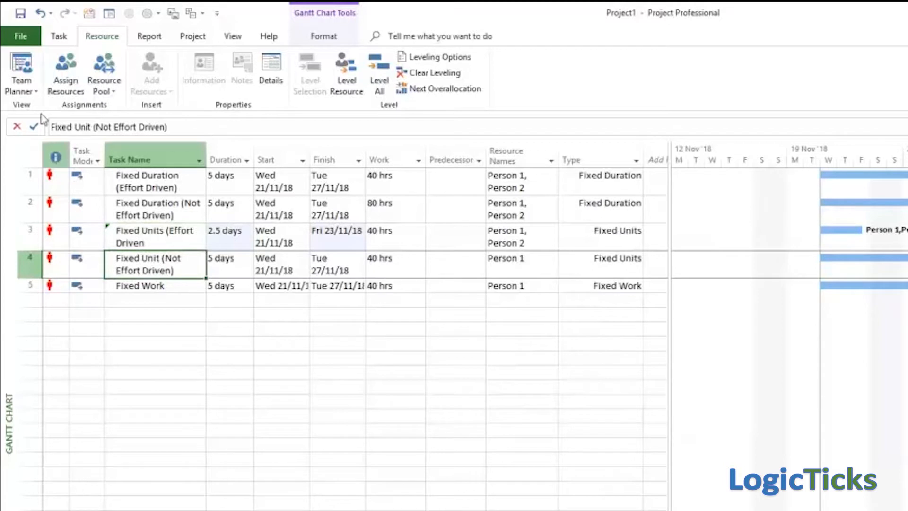
{"action": "left_click", "coordinate": [65, 76]}
{"action": "left_click", "coordinate": [604, 324]}
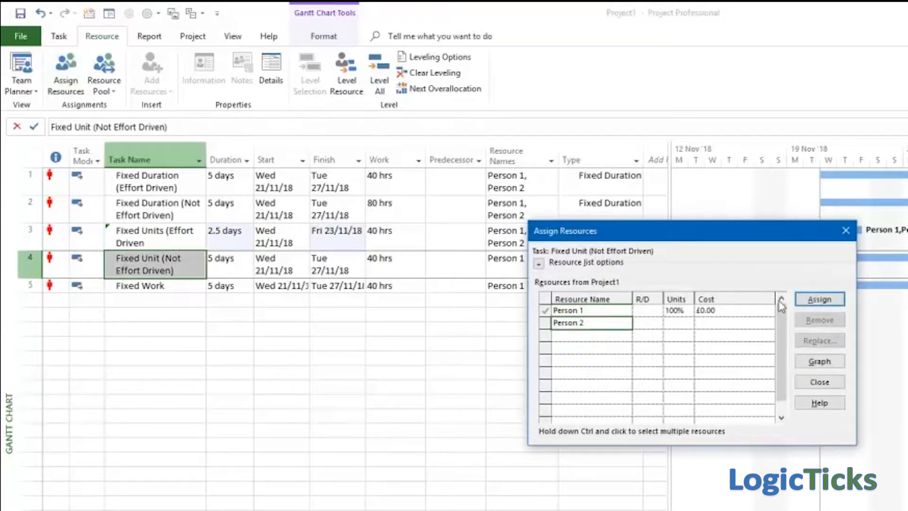
{"action": "left_click", "coordinate": [819, 300]}
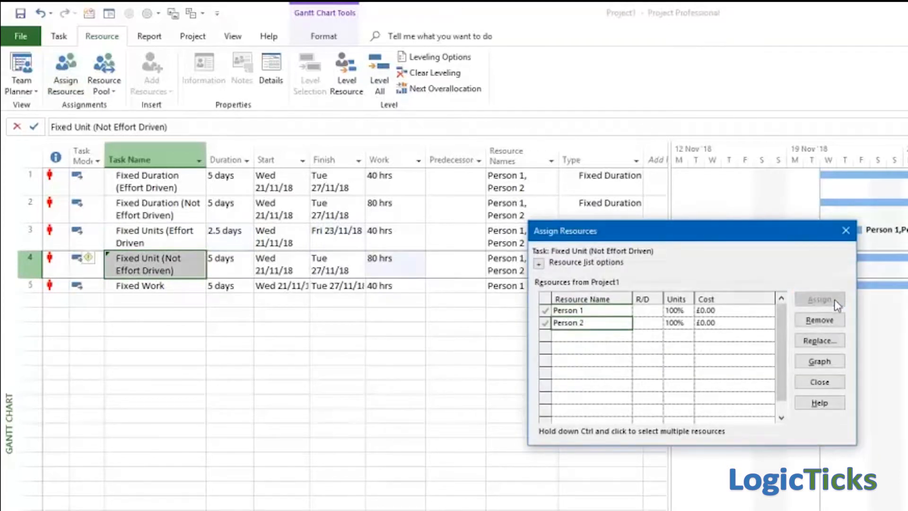
{"action": "left_click", "coordinate": [845, 231]}
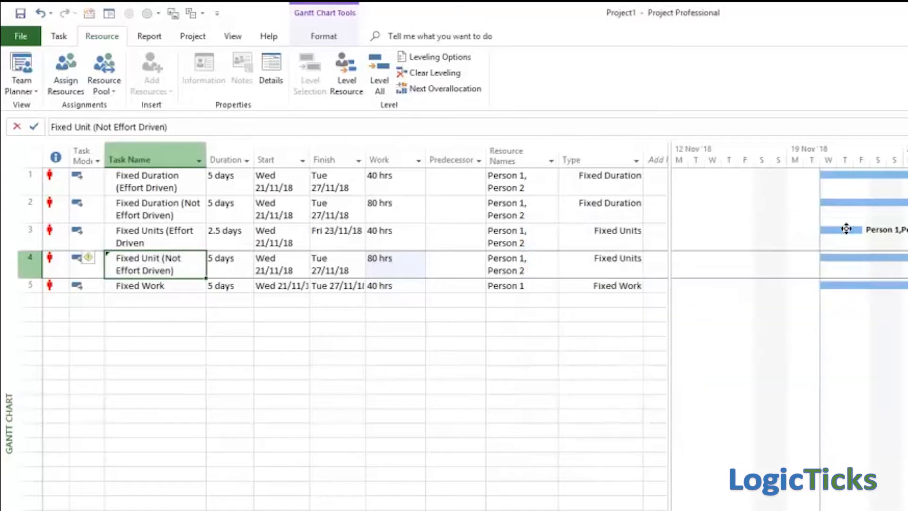
Step: Assign Person 2 to the "Fixed Work" task as an additional resource and close the assignment dialog
{"action": "left_click", "coordinate": [176, 286]}
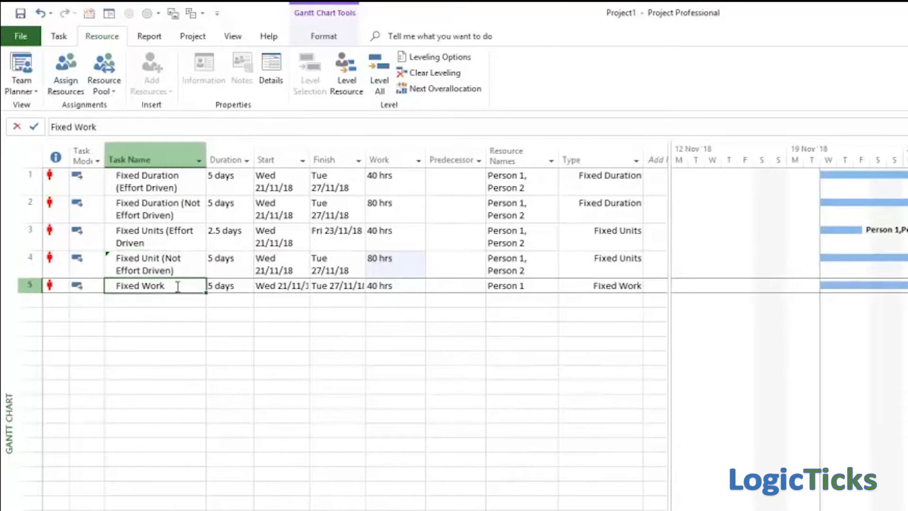
{"action": "left_click", "coordinate": [71, 66]}
{"action": "left_click", "coordinate": [605, 383]}
{"action": "left_click", "coordinate": [589, 323]}
{"action": "left_click", "coordinate": [820, 300]}
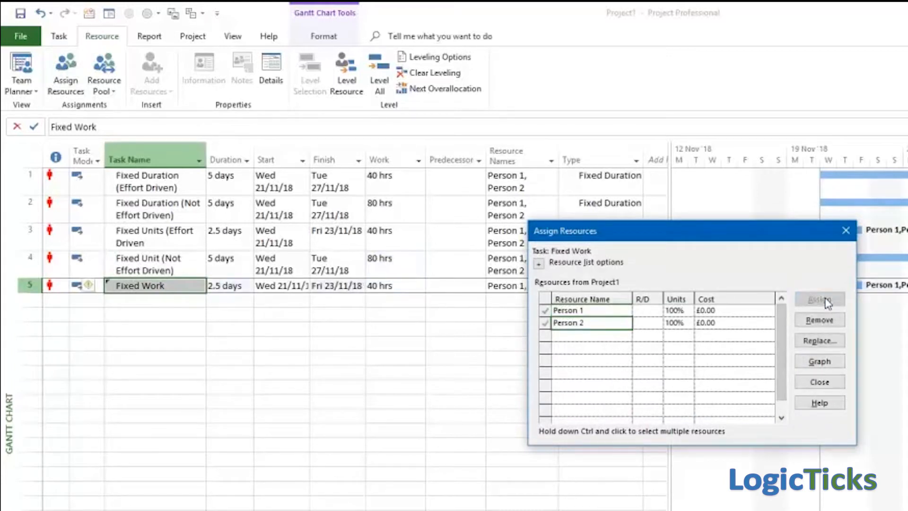
{"action": "left_click", "coordinate": [845, 230]}
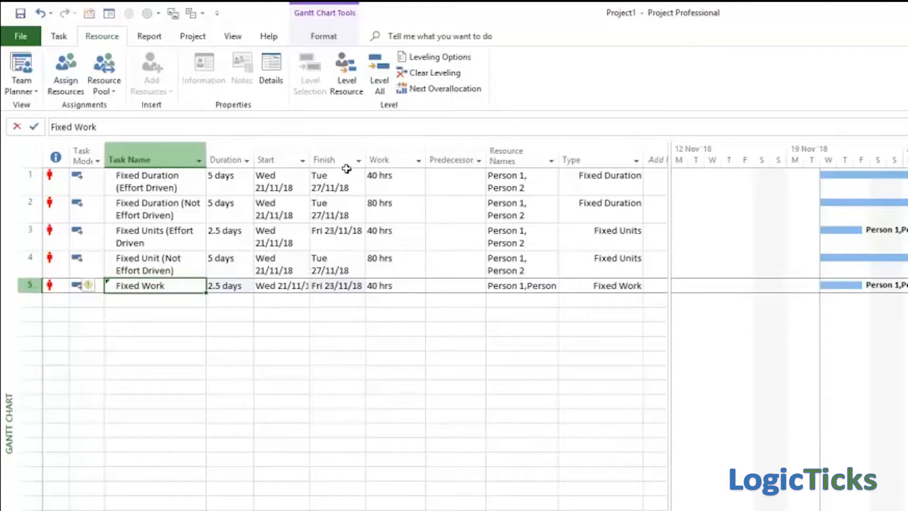
Step: Examine the resources and their units in the task information of the "Fixed Duration (Effort Driven)" task
{"action": "double_click", "coordinate": [162, 187]}
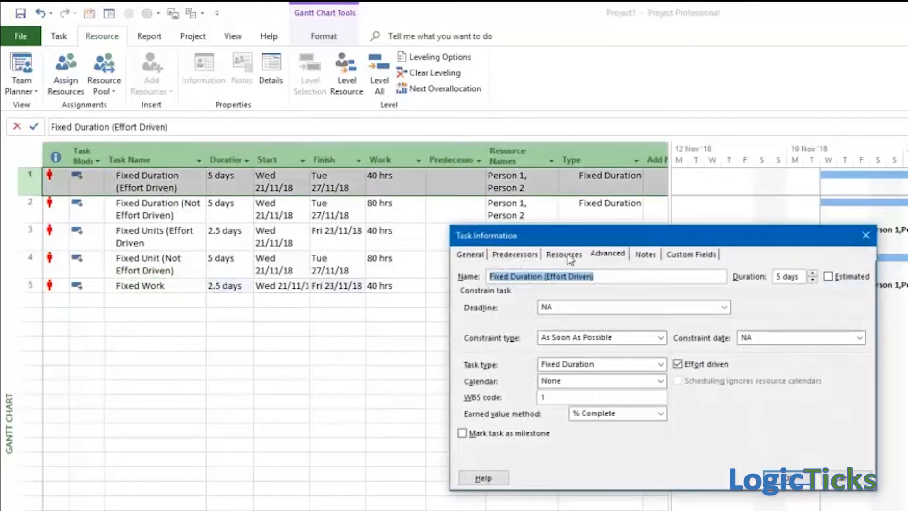
{"action": "left_click", "coordinate": [568, 256]}
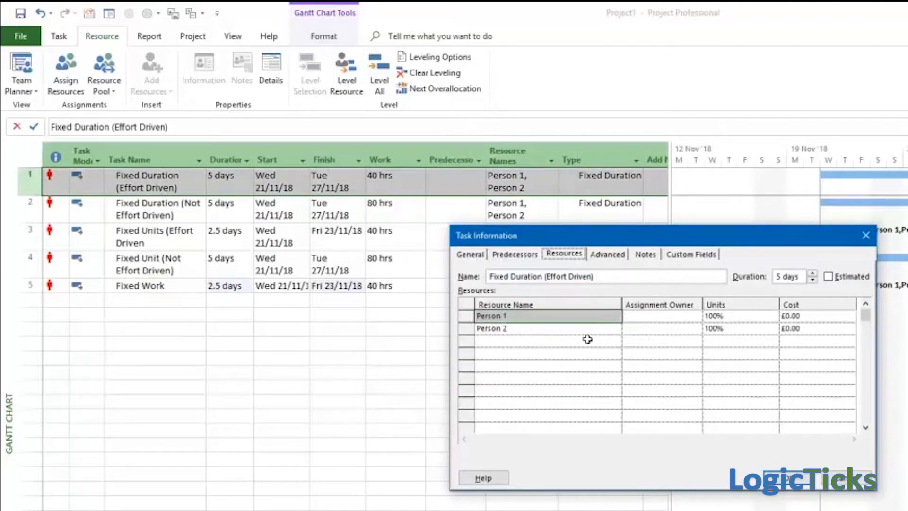
{"action": "left_click", "coordinate": [867, 235]}
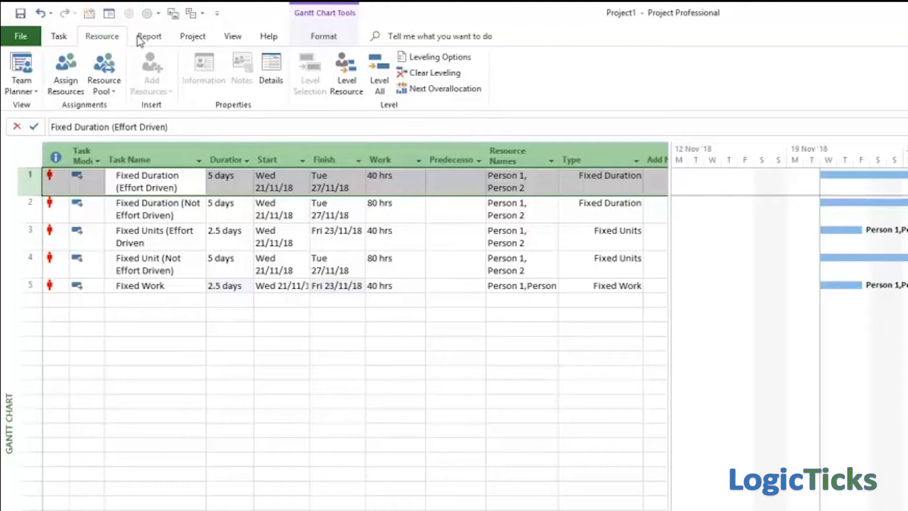
Step: Switch to the Resource Usage view to examine each person's assigned work hours per task and day
{"action": "left_click", "coordinate": [237, 37]}
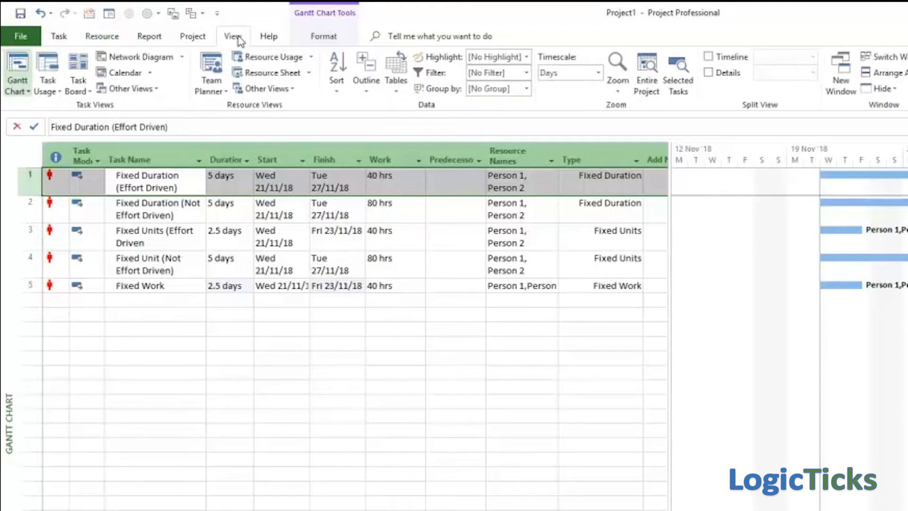
{"action": "left_click", "coordinate": [282, 58]}
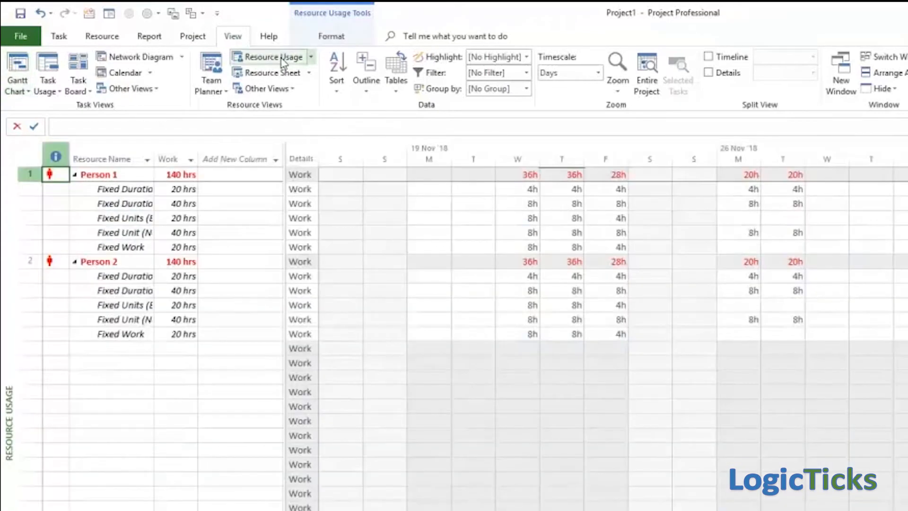